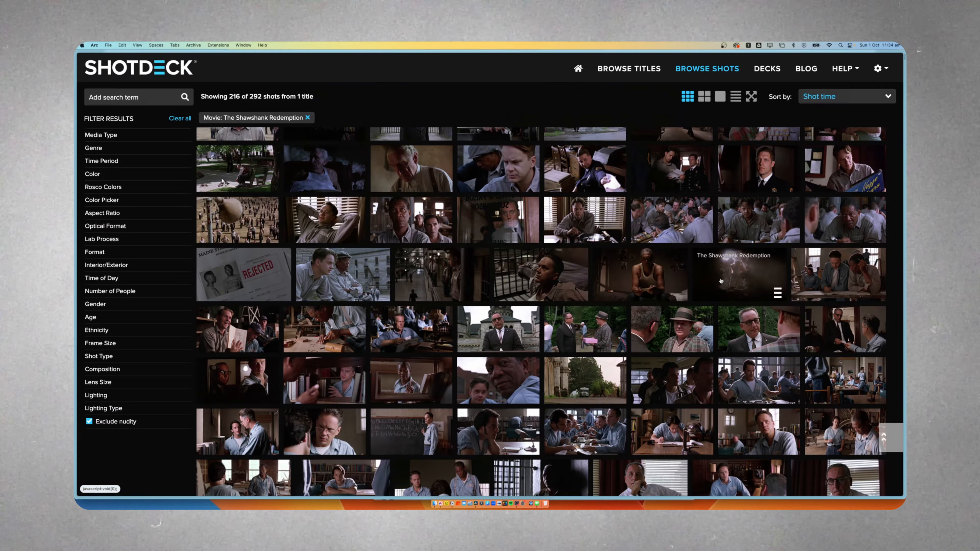
View the enlarged image and shot details of the dark, backlit prison library still from The Shawshank Redemption
{"action": "left_click", "coordinate": [472, 199]}
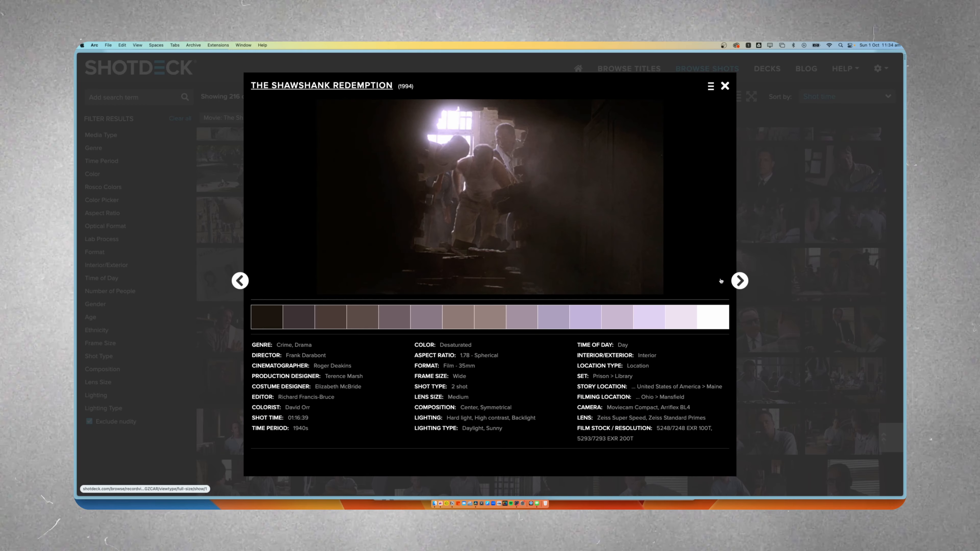
{"action": "left_click", "coordinate": [472, 200]}
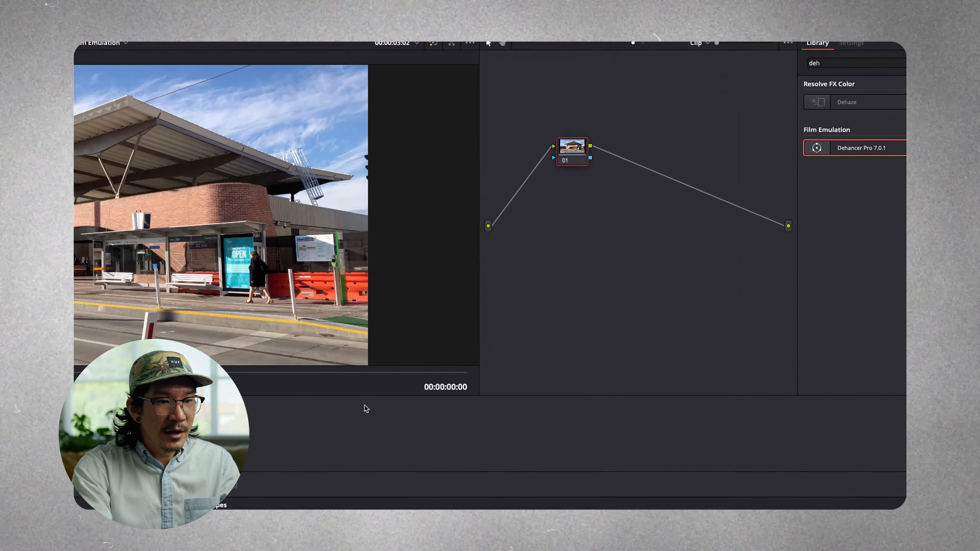
In DaVinci Resolve, add two serial nodes after node 01 and apply Dehancer Pro 7.0.1 to node 03
{"action": "key", "text": "alt+s"}
{"action": "key", "text": "alt+s"}
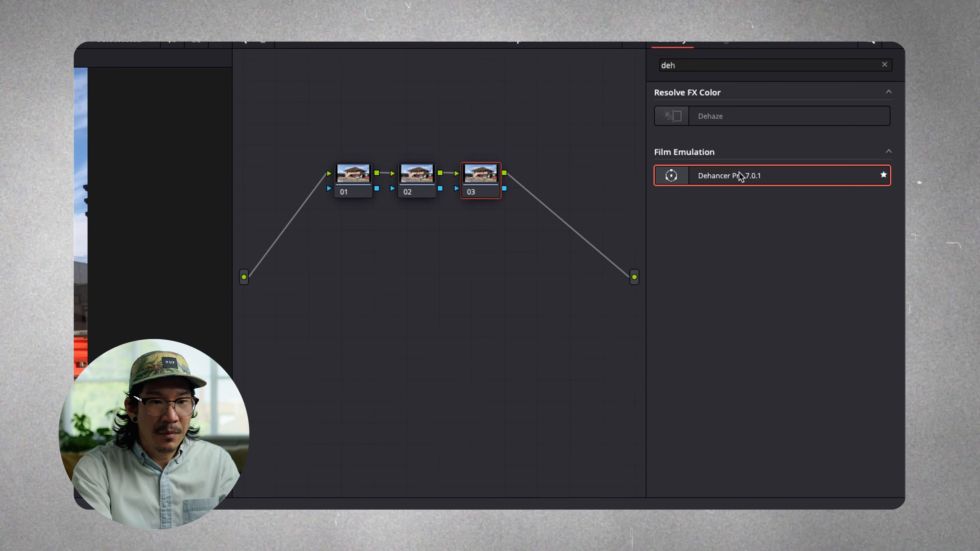
{"action": "left_click_drag", "start_coordinate": [740, 177], "coordinate": [484, 178]}
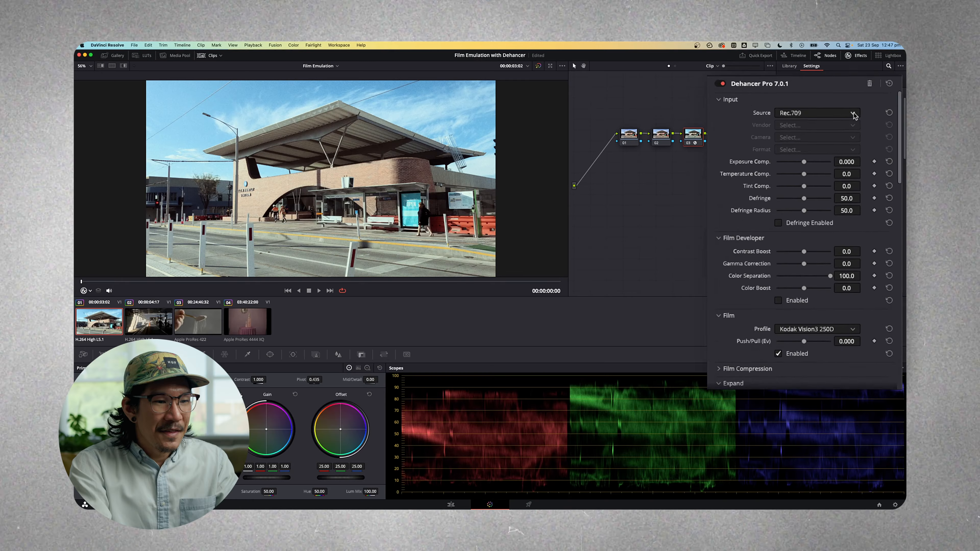
Set Dehancer's input source to Rec.709, with exposure compensation at -0.744 and temperature compensation at 28.4
{"action": "left_click", "coordinate": [833, 115]}
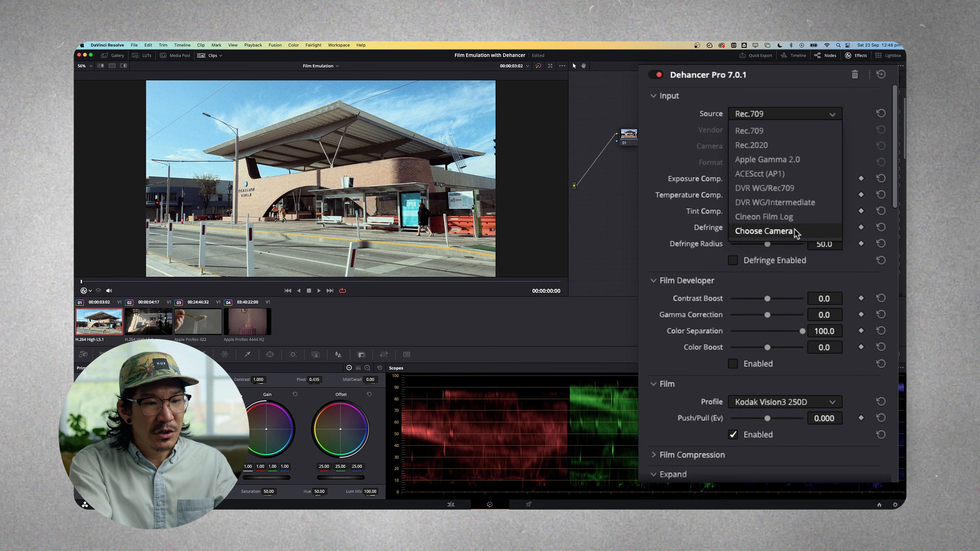
{"action": "left_click", "coordinate": [779, 132]}
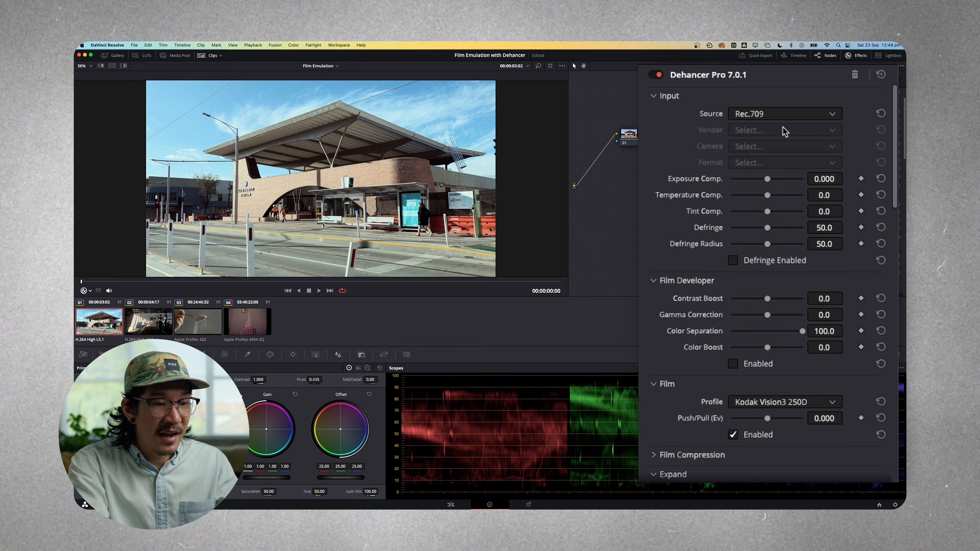
{"action": "left_click", "coordinate": [767, 179]}
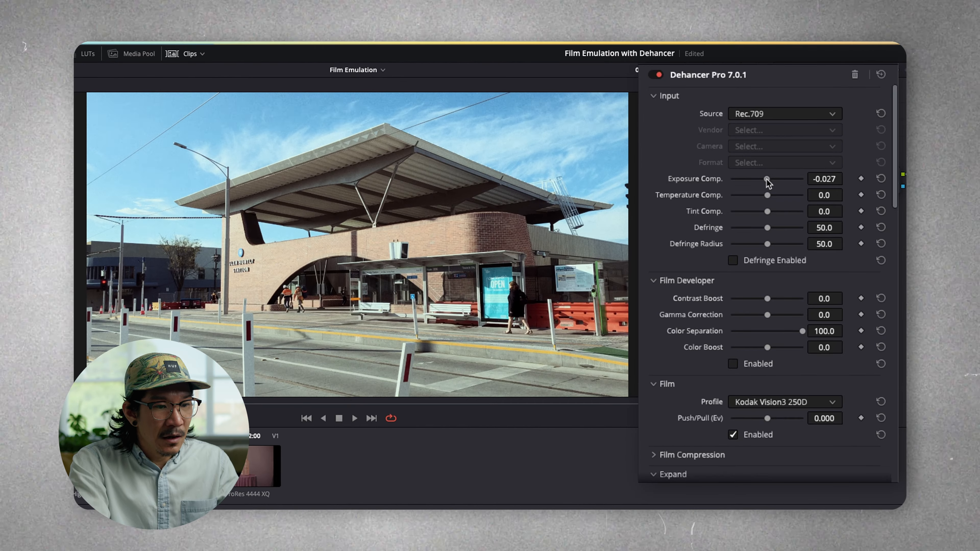
{"action": "left_click_drag", "start_coordinate": [767, 181], "coordinate": [758, 180]}
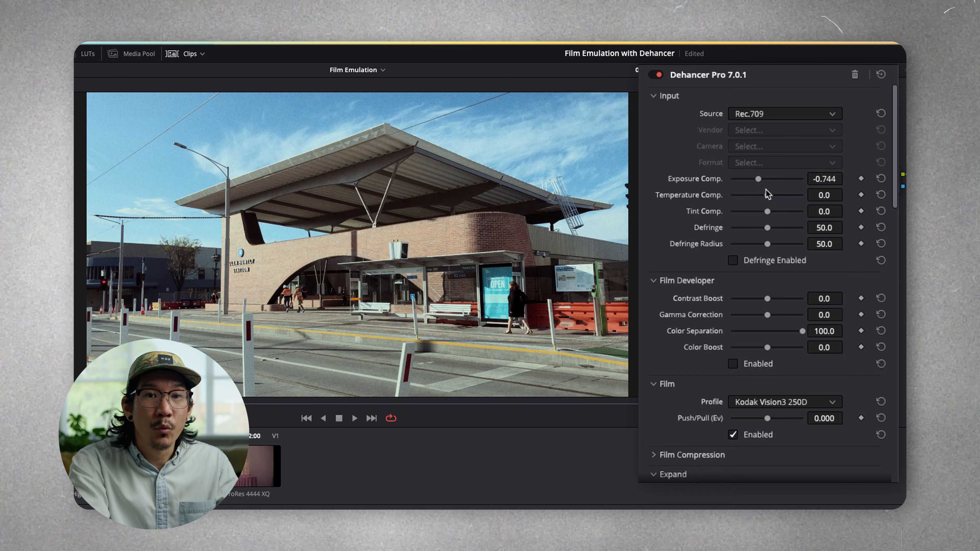
{"action": "left_click_drag", "start_coordinate": [767, 194], "coordinate": [774, 194]}
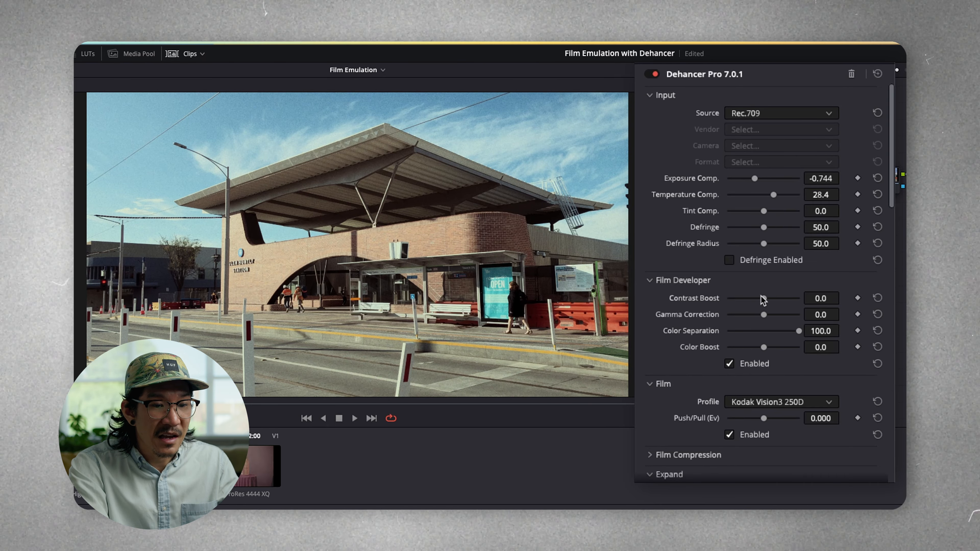
Enable the Film Developer and set its contrast boost to 19.3 and color boost to 24.8
{"action": "left_click_drag", "start_coordinate": [764, 299], "coordinate": [771, 298]}
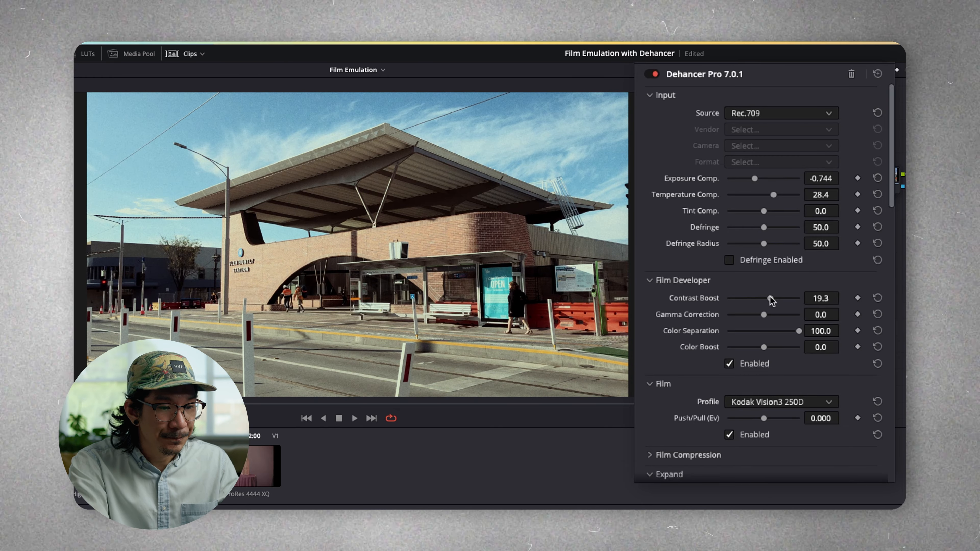
{"action": "left_click_drag", "start_coordinate": [765, 347], "coordinate": [772, 347]}
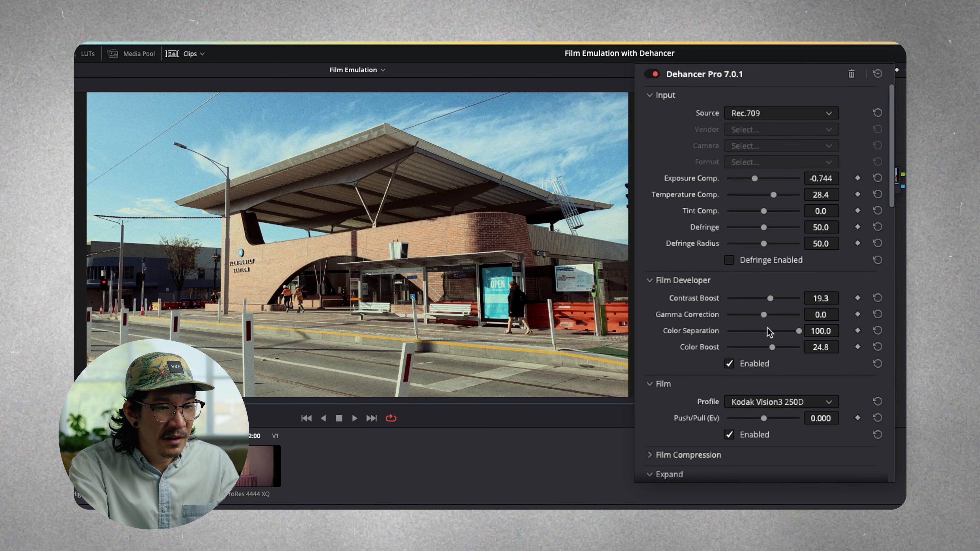
Browse the film stock profiles, try another Kodak stock, and select Kodak Vision3 250D
{"action": "left_click", "coordinate": [828, 404]}
{"action": "scroll", "coordinate": [887, 425], "scroll_direction": "up", "scroll_amount": 15}
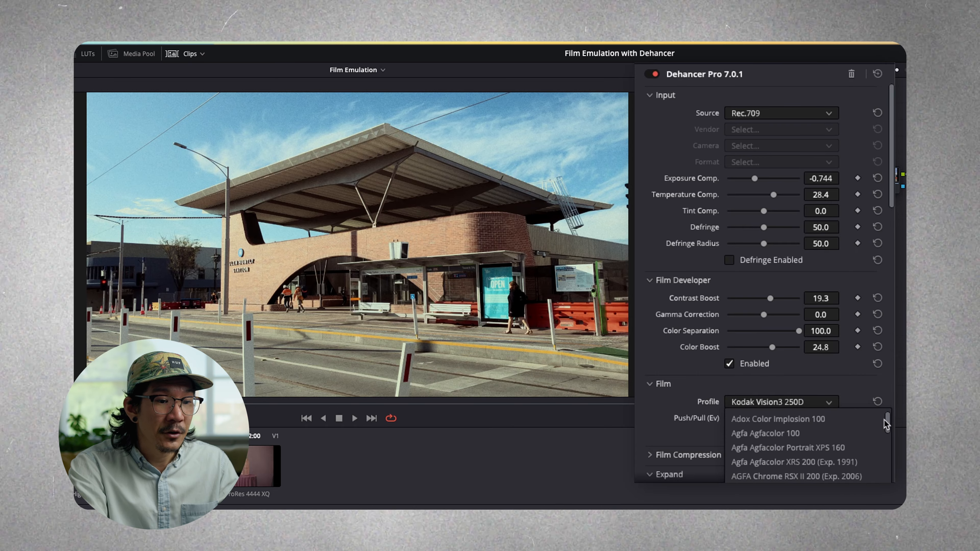
{"action": "left_click_drag", "start_coordinate": [886, 424], "coordinate": [888, 471]}
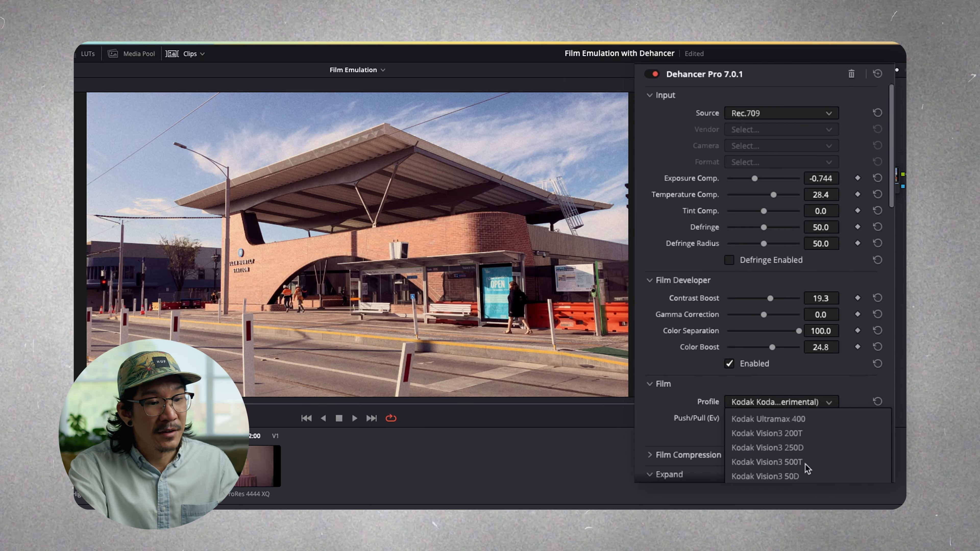
{"action": "left_click", "coordinate": [809, 449]}
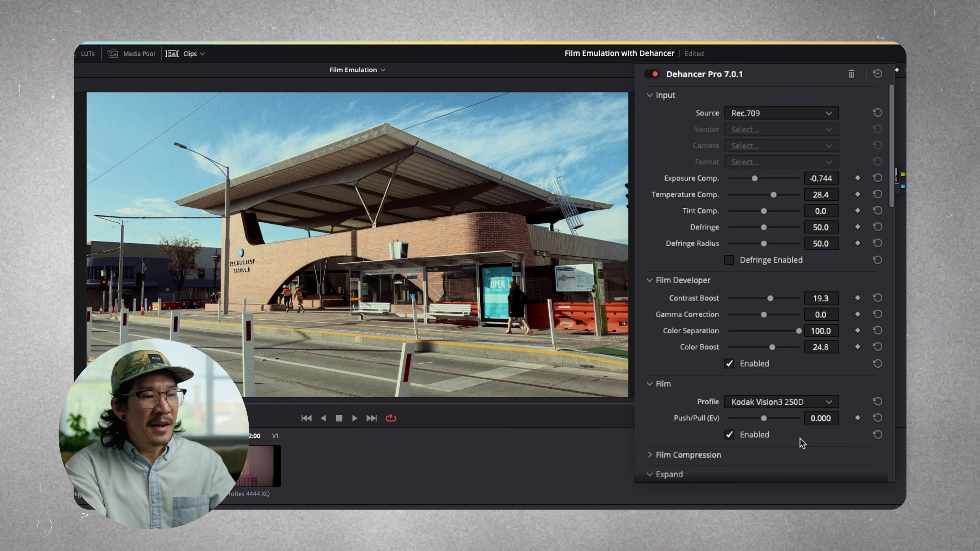
Set the print profile to Kodak Endura Glossy Paper and enable the Analogue Range Limiter
{"action": "scroll", "coordinate": [800, 439], "scroll_direction": "down", "scroll_amount": 8}
{"action": "scroll", "coordinate": [801, 439], "scroll_direction": "down", "scroll_amount": 5}
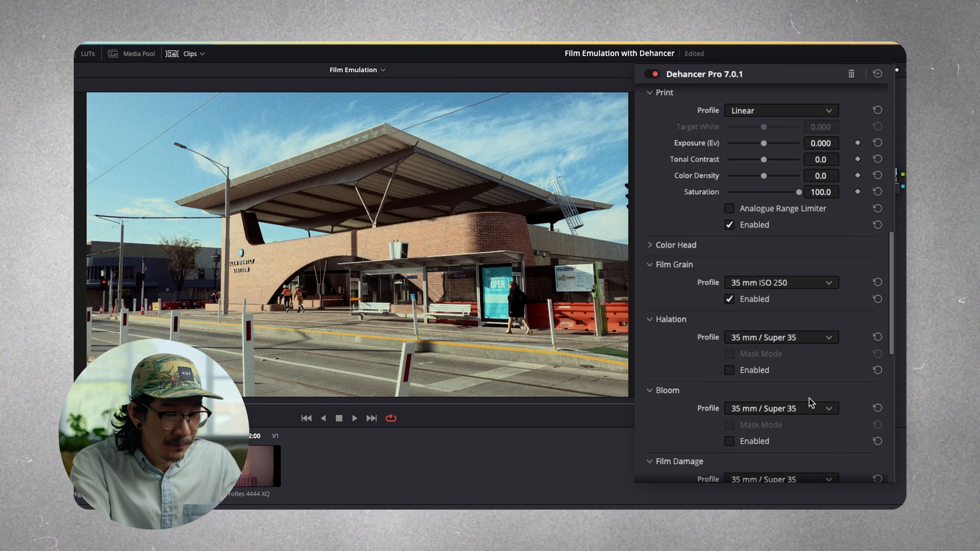
{"action": "left_click", "coordinate": [828, 112]}
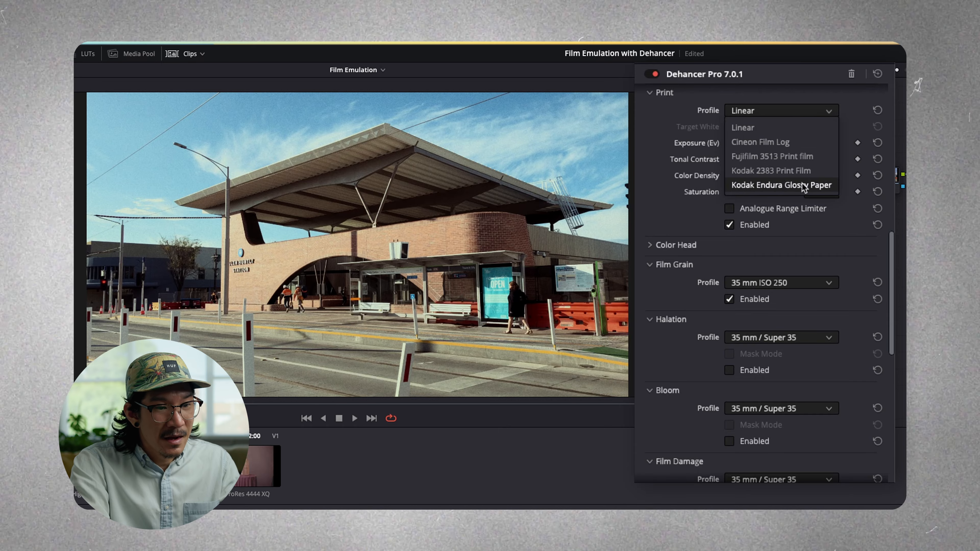
{"action": "left_click", "coordinate": [815, 189]}
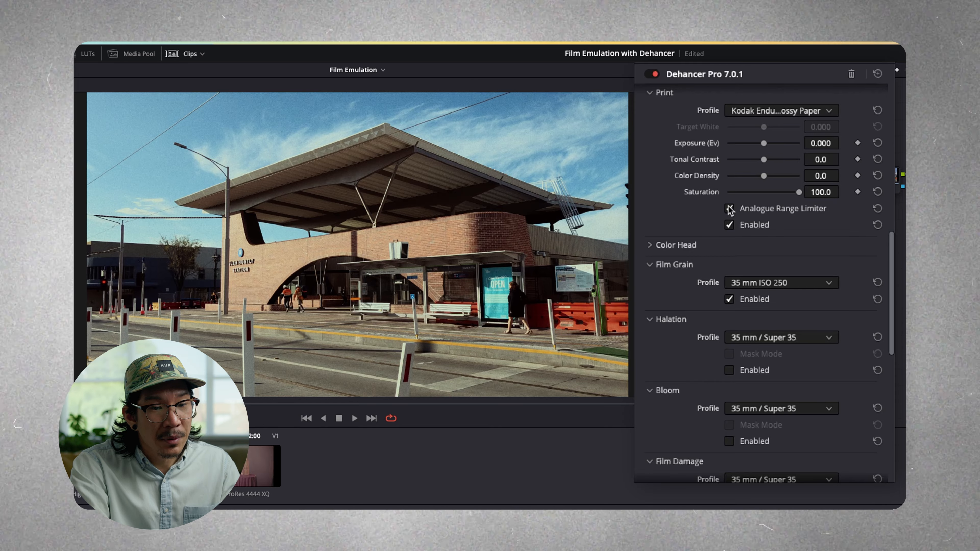
Enable the halation and bloom effects in Dehancer
{"action": "scroll", "coordinate": [729, 209], "scroll_direction": "down", "scroll_amount": 3}
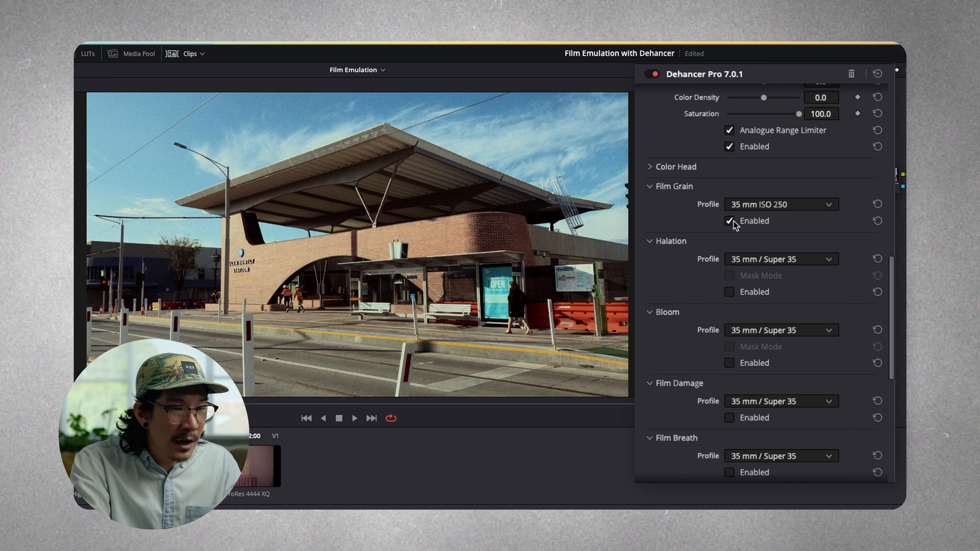
{"action": "left_click", "coordinate": [729, 292]}
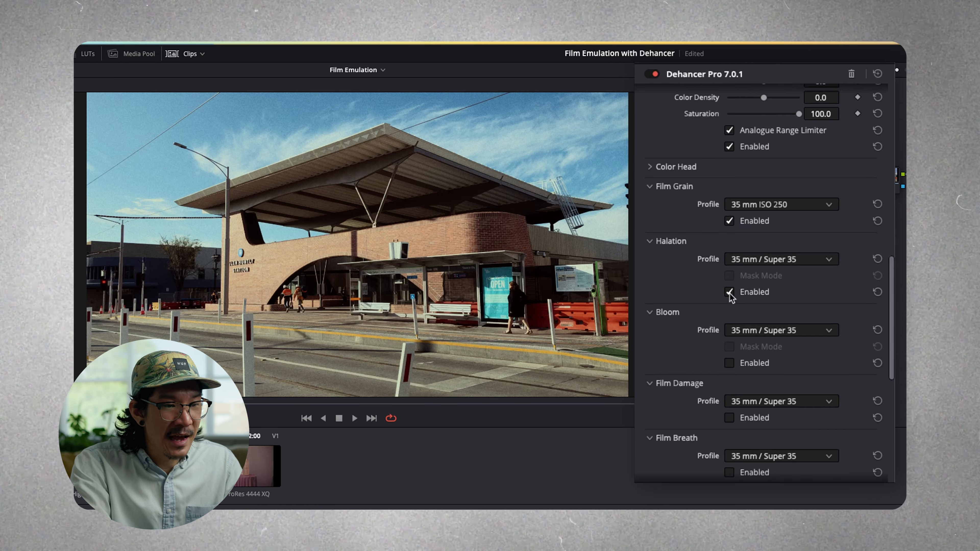
{"action": "left_click", "coordinate": [729, 363]}
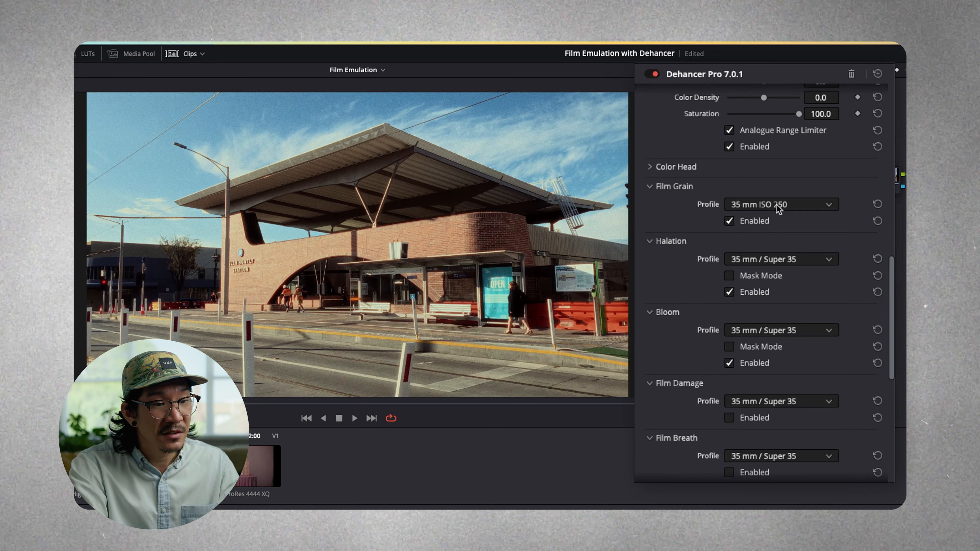
Set the film grain profile to 16 mm ISO 50 and both the halation and bloom profiles to 16 mm / Super 16
{"action": "left_click", "coordinate": [778, 209]}
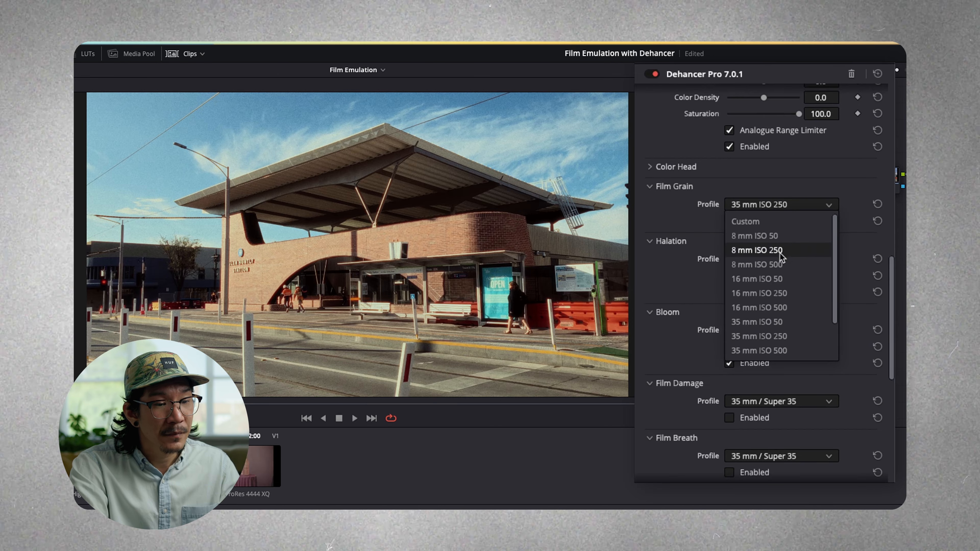
{"action": "left_click", "coordinate": [780, 279]}
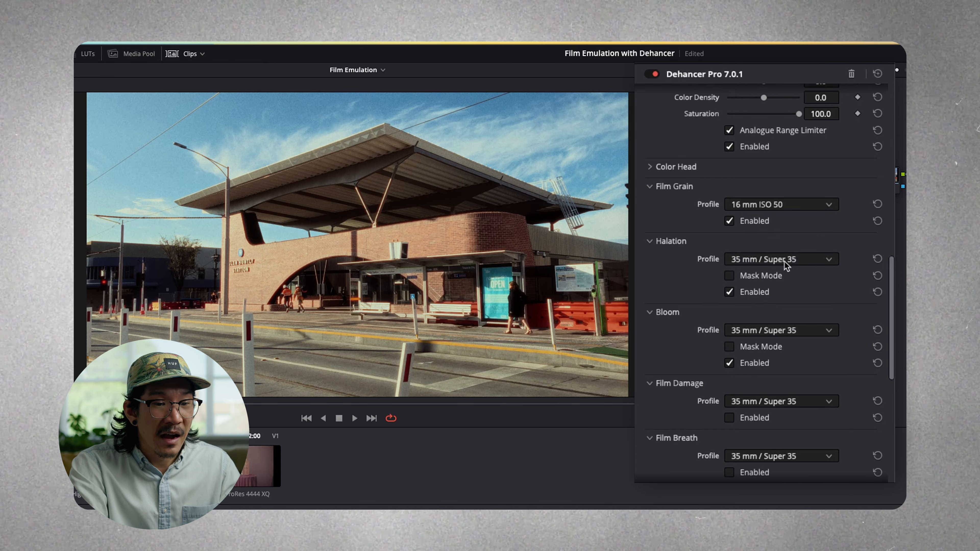
{"action": "left_click", "coordinate": [786, 265]}
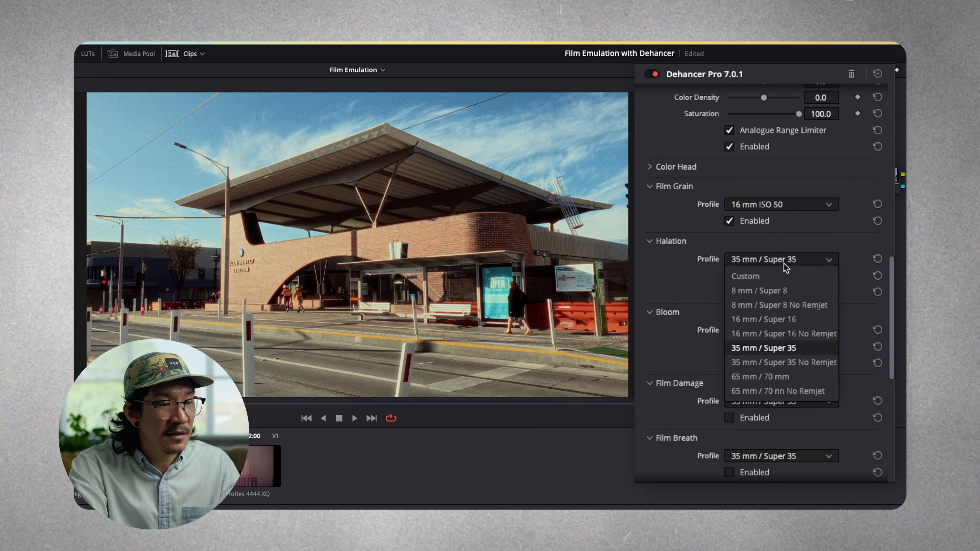
{"action": "left_click", "coordinate": [787, 320]}
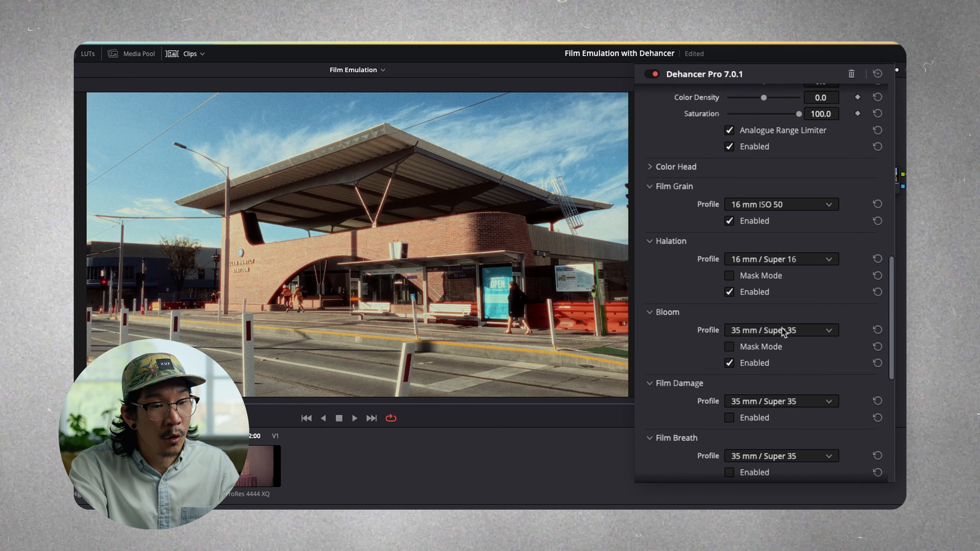
{"action": "left_click", "coordinate": [783, 331]}
{"action": "left_click", "coordinate": [782, 376]}
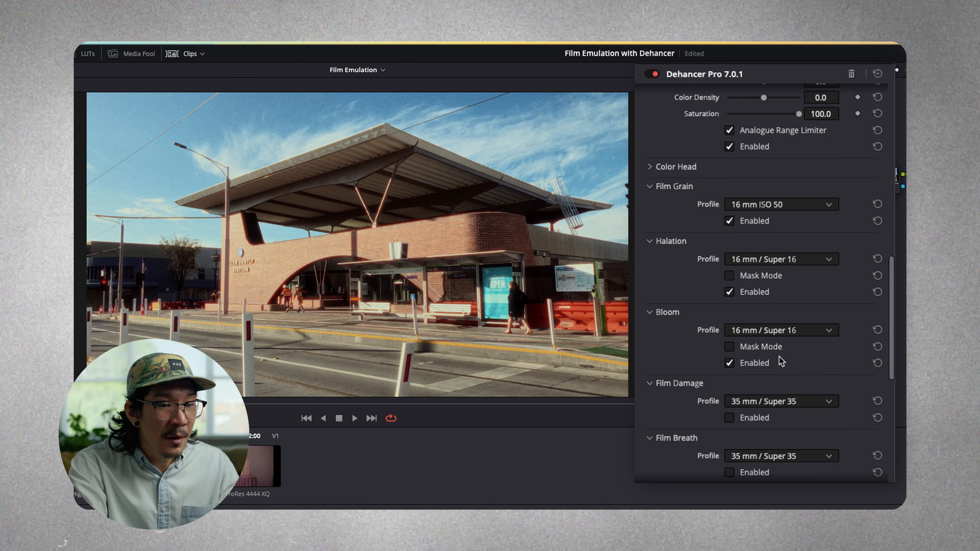
{"action": "left_click", "coordinate": [830, 206]}
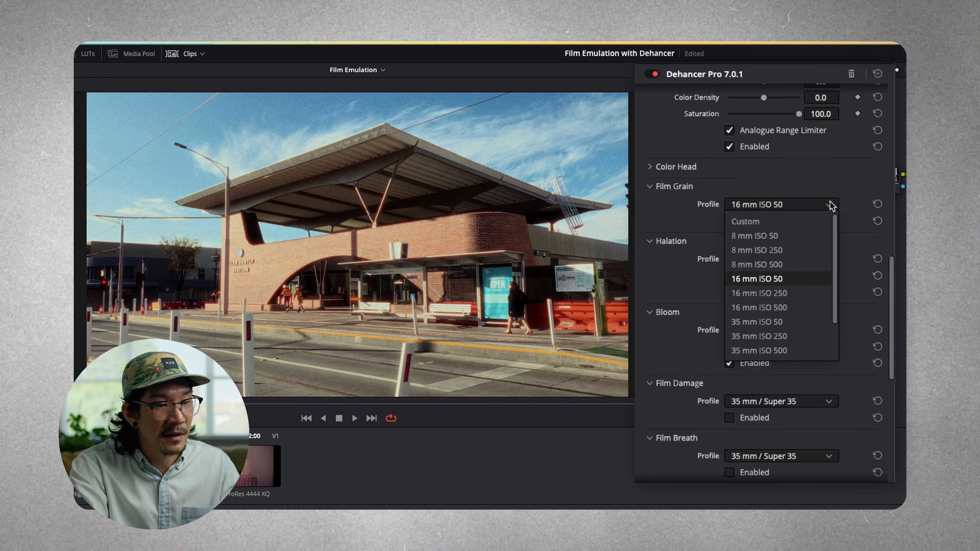
{"action": "left_click", "coordinate": [821, 220]}
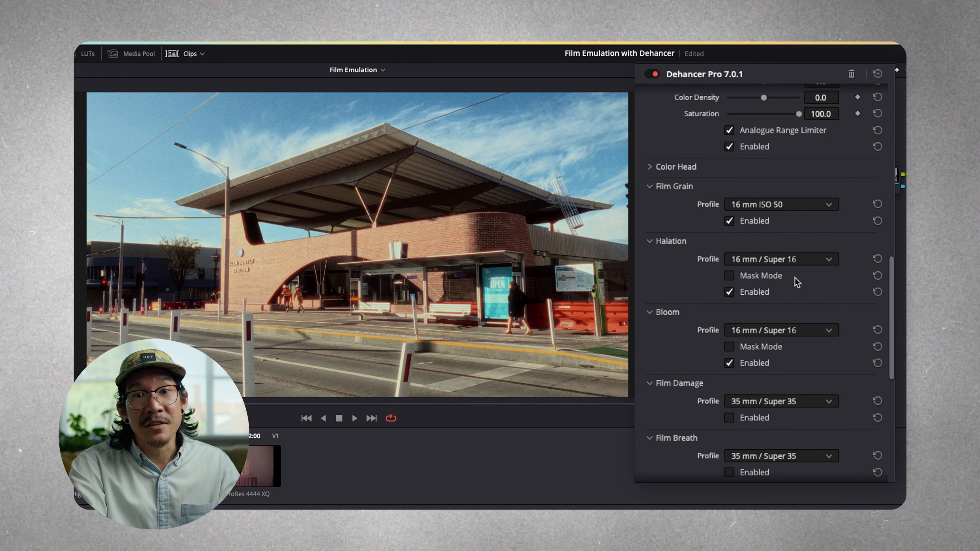
Enable the vignette and set its size to 81.7
{"action": "scroll", "coordinate": [795, 278], "scroll_direction": "down", "scroll_amount": 12}
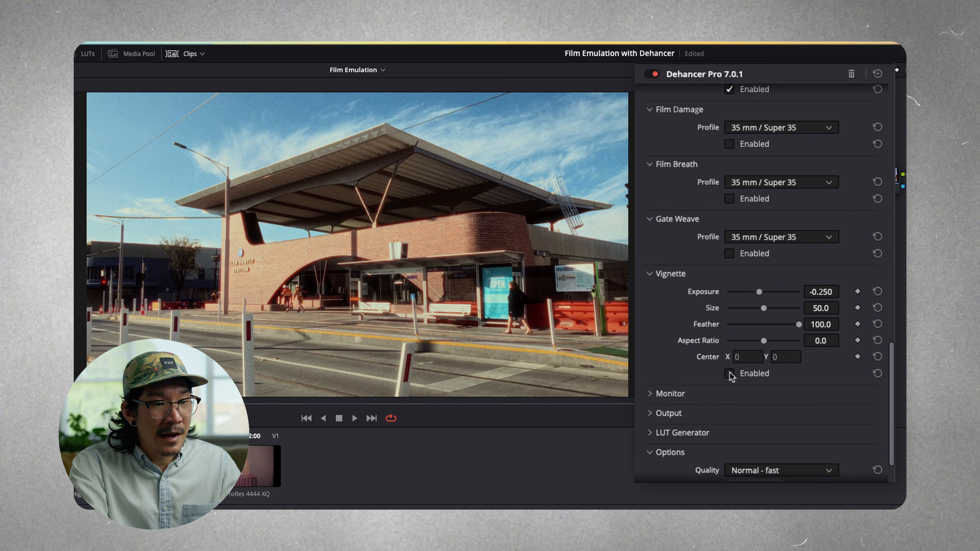
{"action": "left_click", "coordinate": [730, 373]}
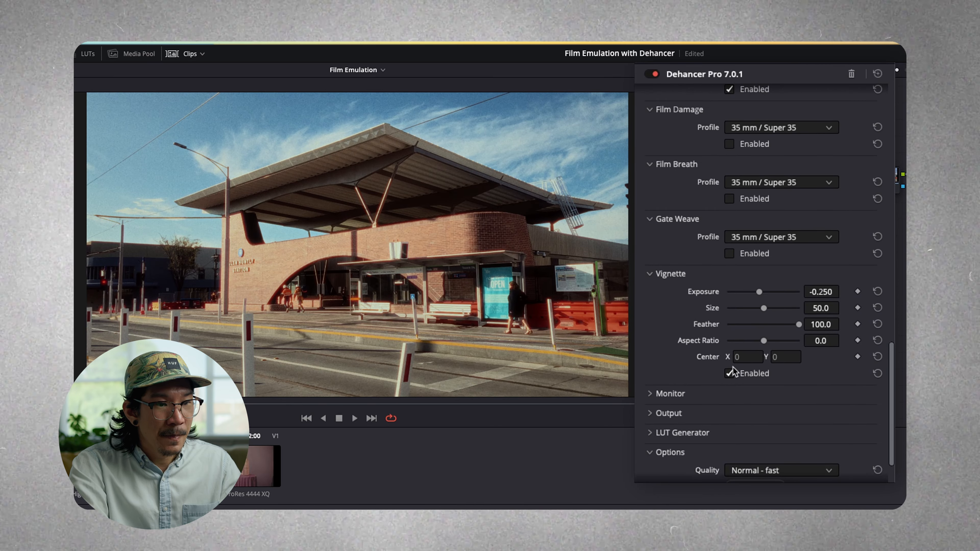
{"action": "left_click_drag", "start_coordinate": [764, 309], "coordinate": [786, 314]}
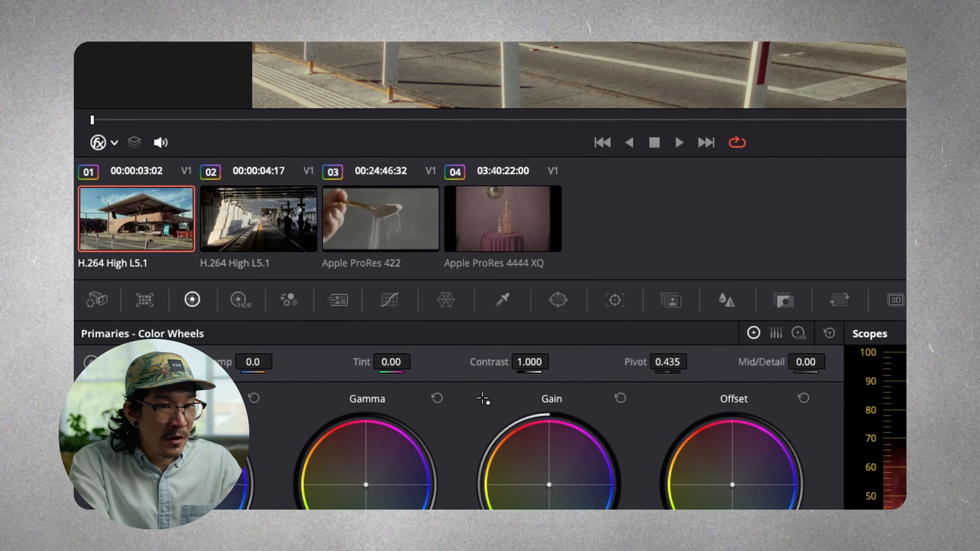
Use the Open FX Overlay to move the vignette's center to about X -0.0037, Y 0.0298, and set its aspect ratio to -57.8
{"action": "left_click", "coordinate": [82, 219]}
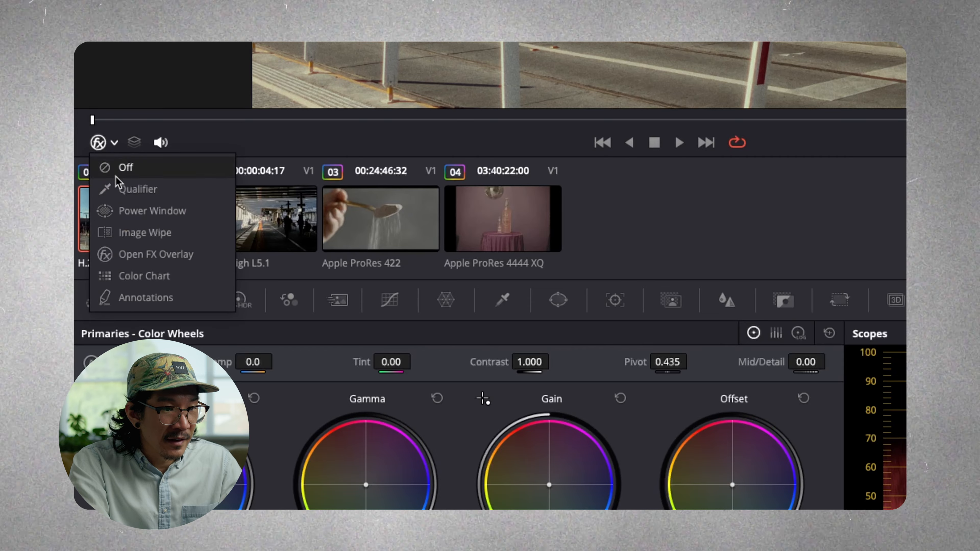
{"action": "left_click", "coordinate": [166, 256]}
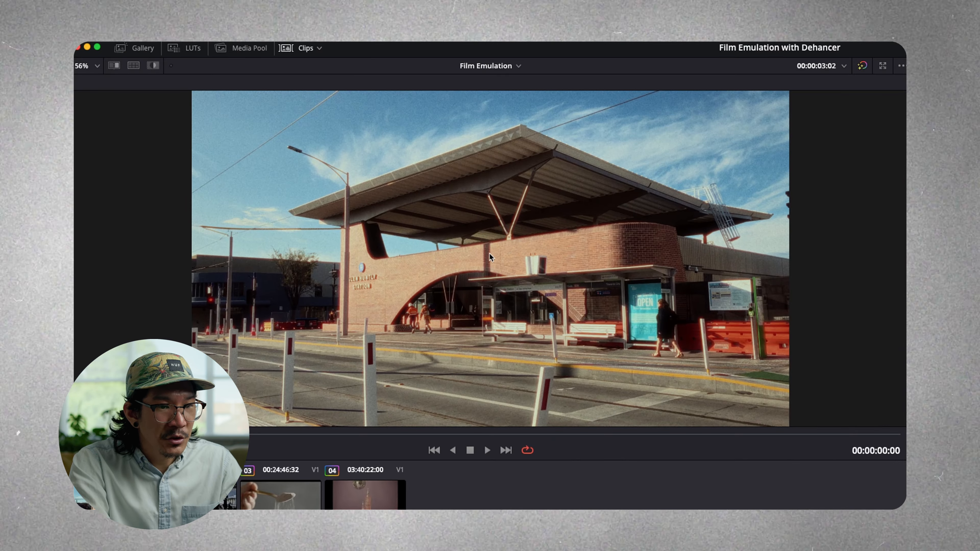
{"action": "key", "text": "super+d"}
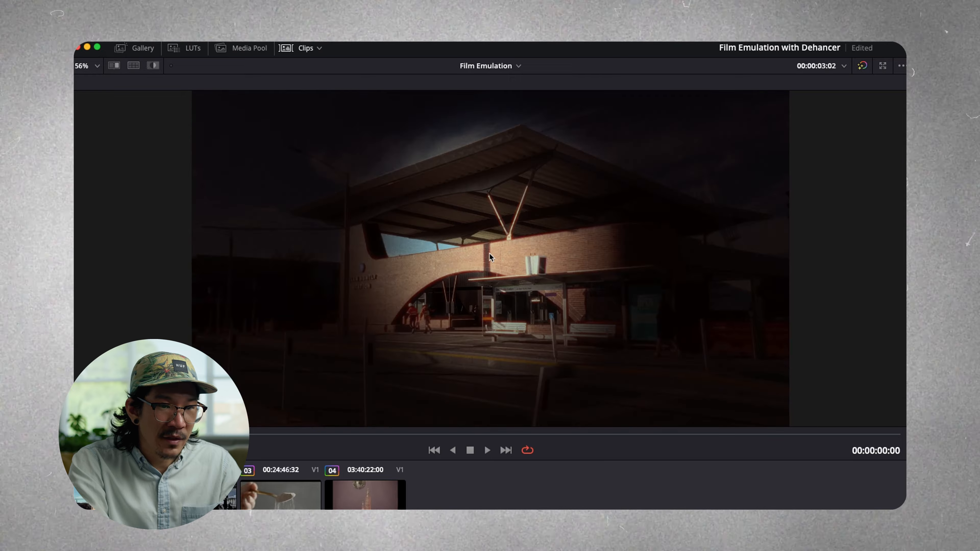
{"action": "key", "text": "super+d"}
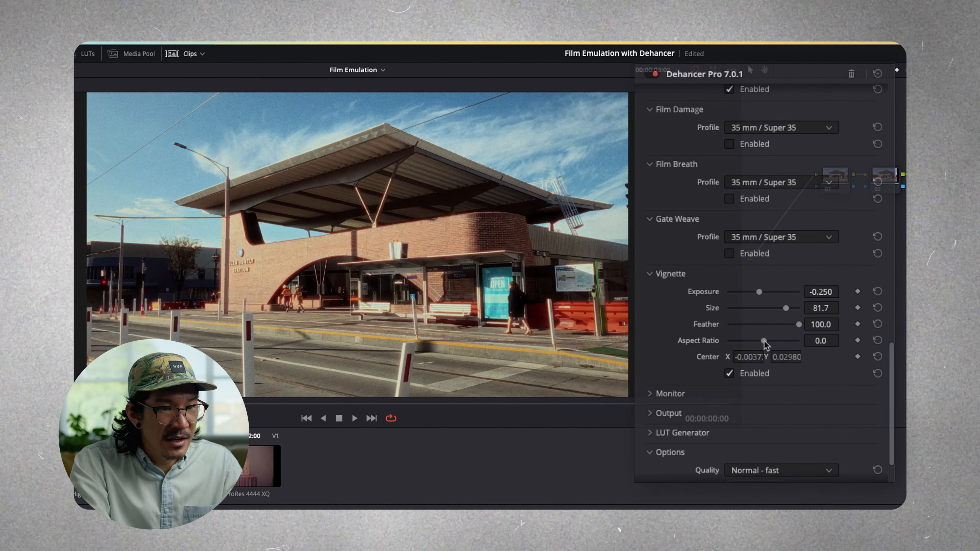
{"action": "left_click_drag", "start_coordinate": [763, 341], "coordinate": [743, 342]}
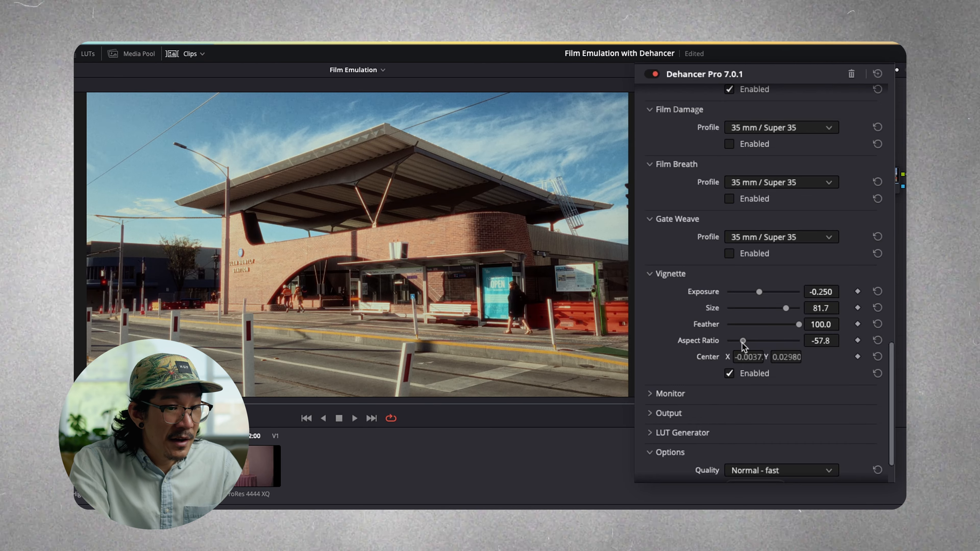
Set the vignette's aspect ratio to -83.5 and size to 89.0, and move its center to about X -0.0260, Y 0.0397
{"action": "left_click", "coordinate": [348, 238]}
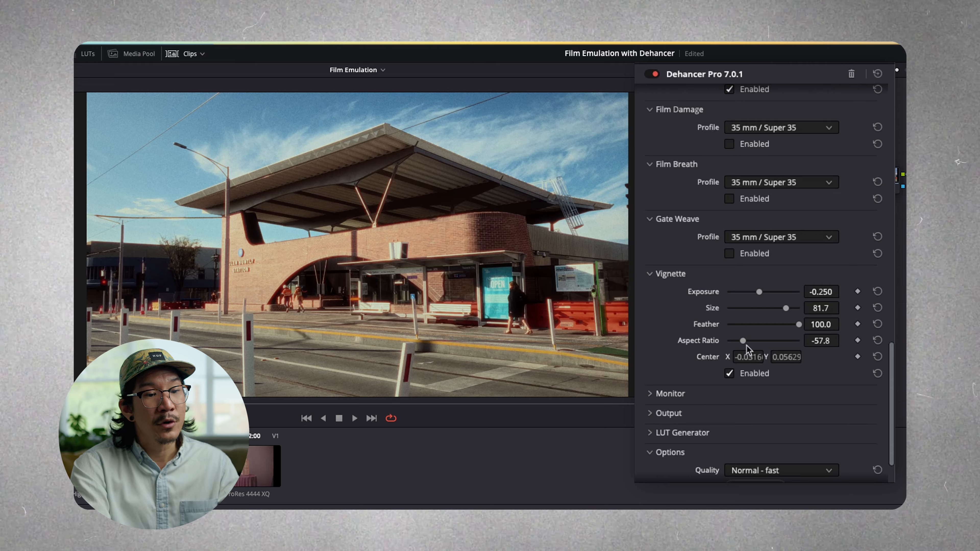
{"action": "left_click_drag", "start_coordinate": [745, 343], "coordinate": [733, 342]}
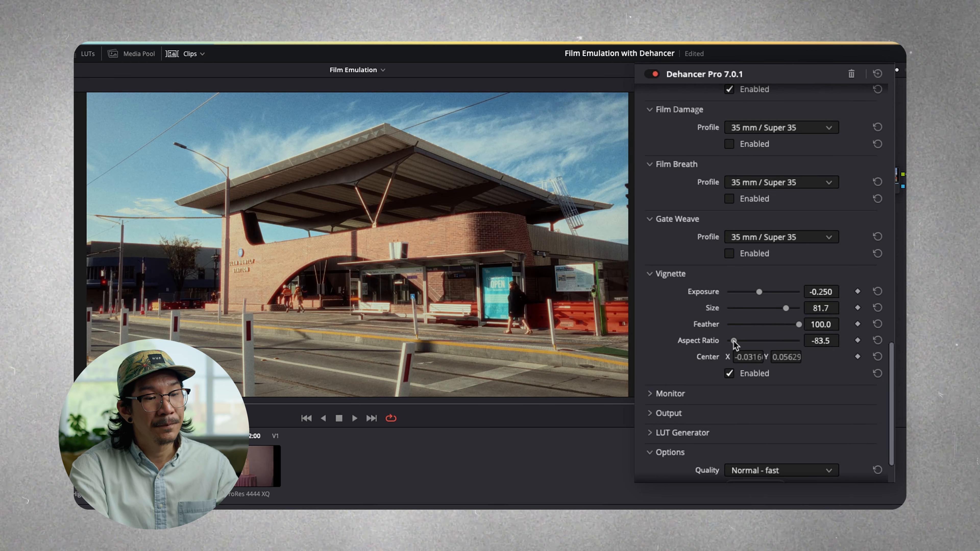
{"action": "left_click", "coordinate": [351, 241]}
{"action": "left_click_drag", "start_coordinate": [350, 238], "coordinate": [350, 238]}
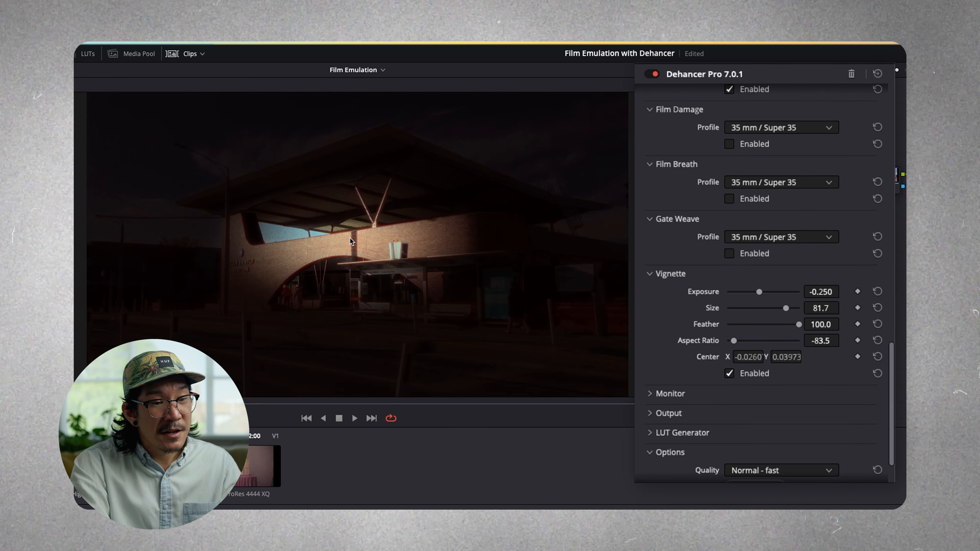
{"action": "left_click_drag", "start_coordinate": [785, 309], "coordinate": [791, 309]}
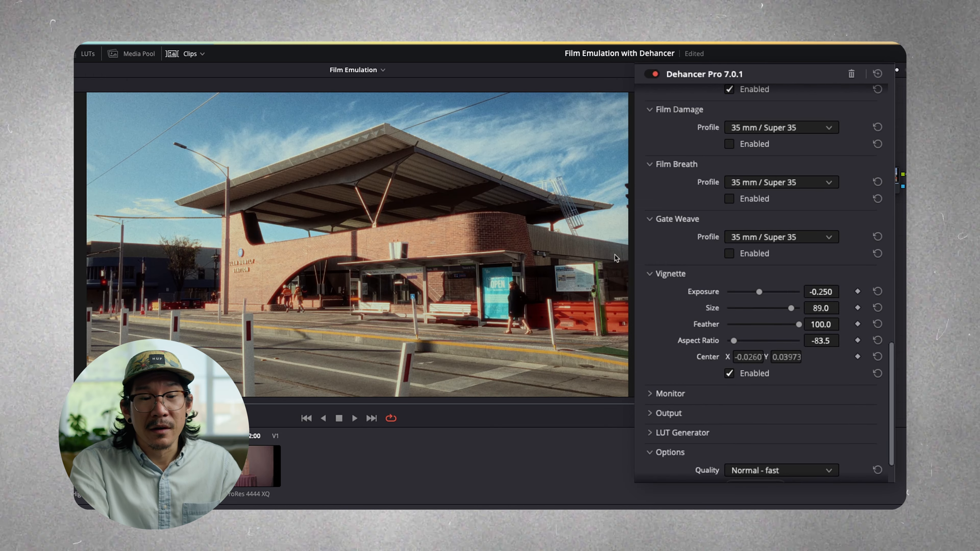
Try another center position for the vignette, reset the center to X 0, Y 0, and set the exposure to -0.166
{"action": "left_click", "coordinate": [354, 250]}
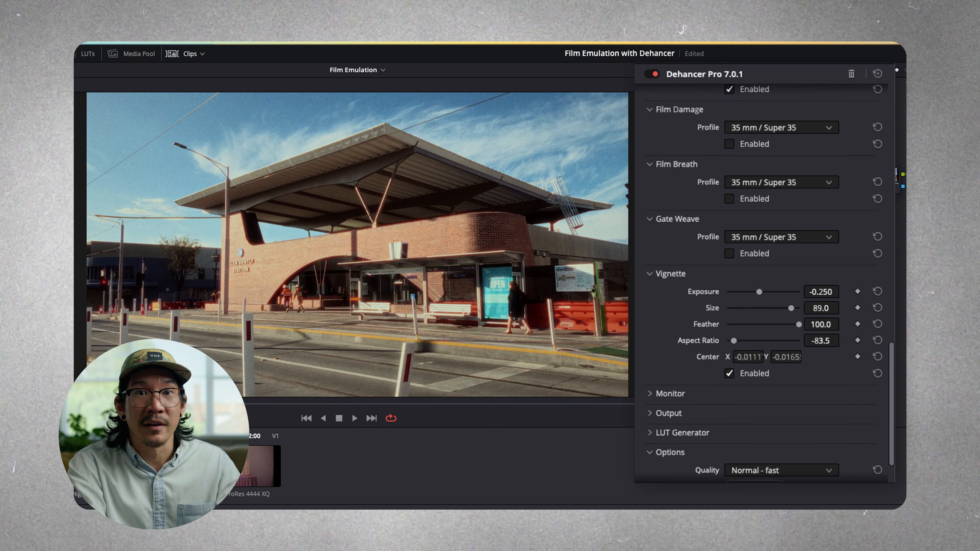
{"action": "left_click", "coordinate": [872, 357]}
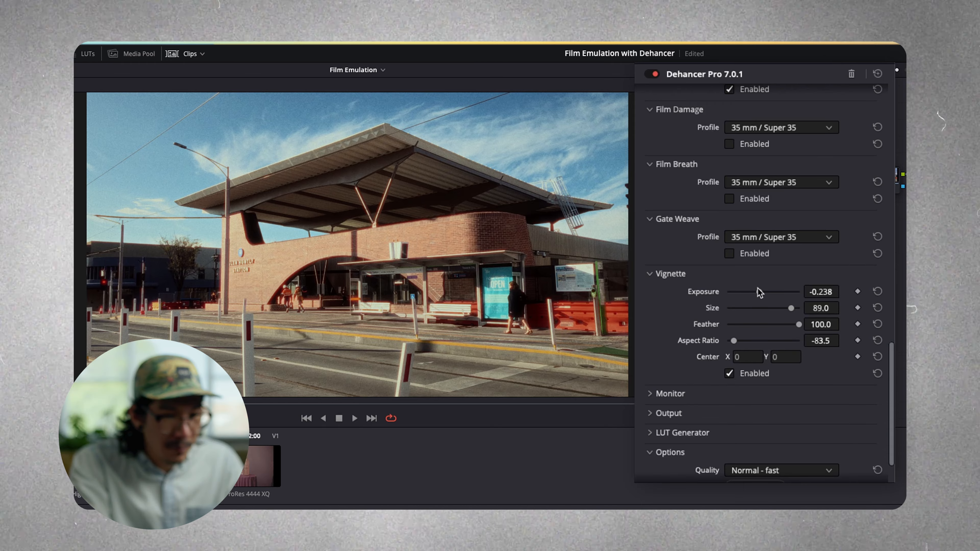
{"action": "left_click_drag", "start_coordinate": [759, 292], "coordinate": [761, 292]}
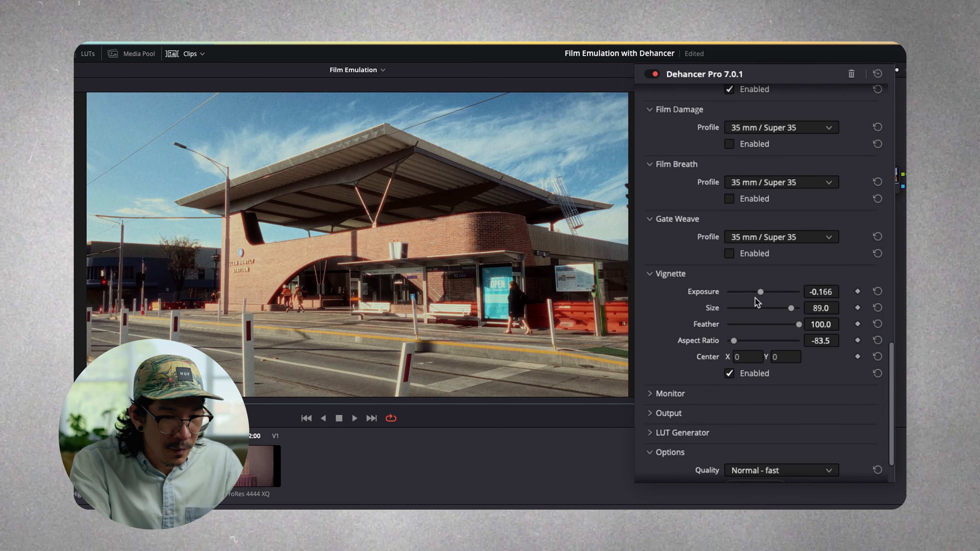
Toggle the vignette off and on to compare the image with and without it
{"action": "left_click", "coordinate": [729, 373]}
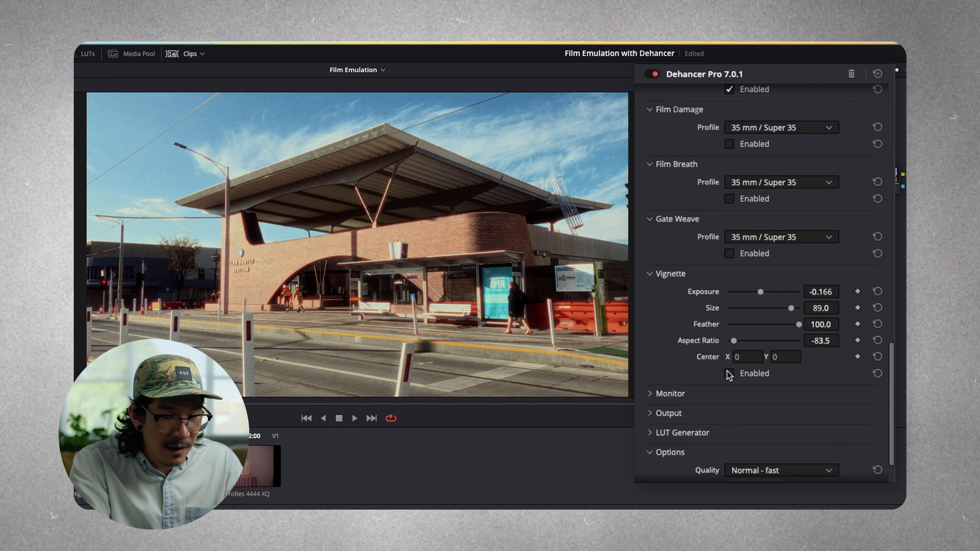
{"action": "left_click", "coordinate": [729, 373]}
{"action": "left_click", "coordinate": [729, 373]}
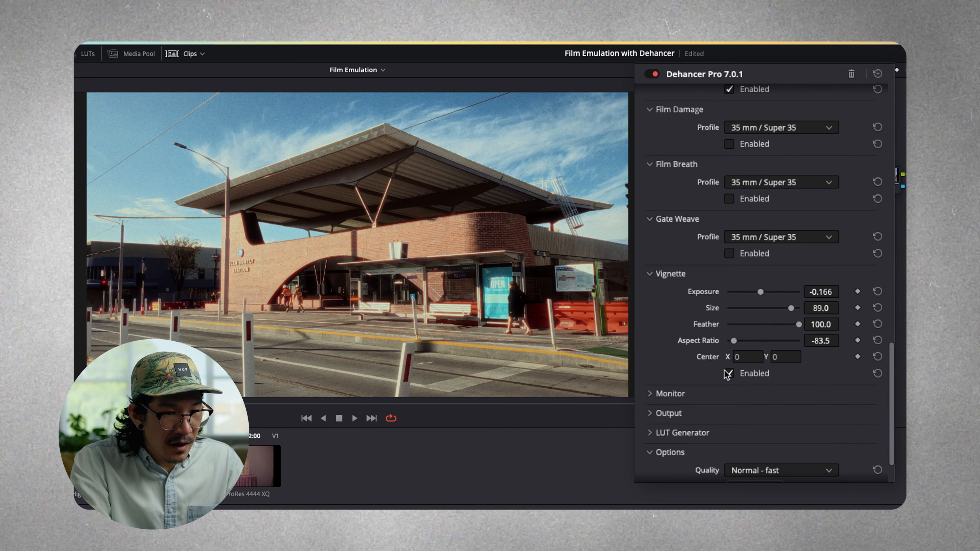
Set the Dehancer processing quality to High - slow
{"action": "scroll", "coordinate": [739, 394], "scroll_direction": "down", "scroll_amount": 3}
{"action": "left_click", "coordinate": [770, 421]}
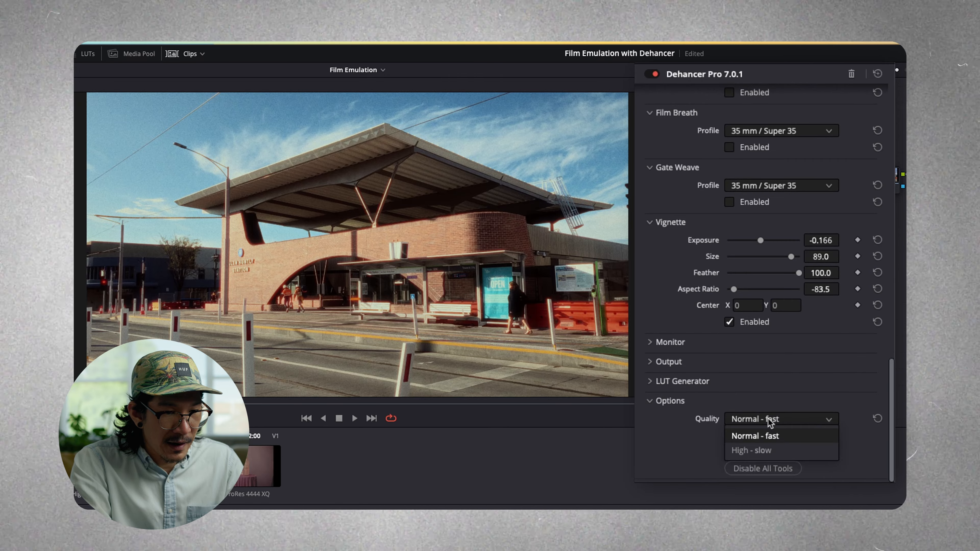
{"action": "left_click", "coordinate": [769, 451]}
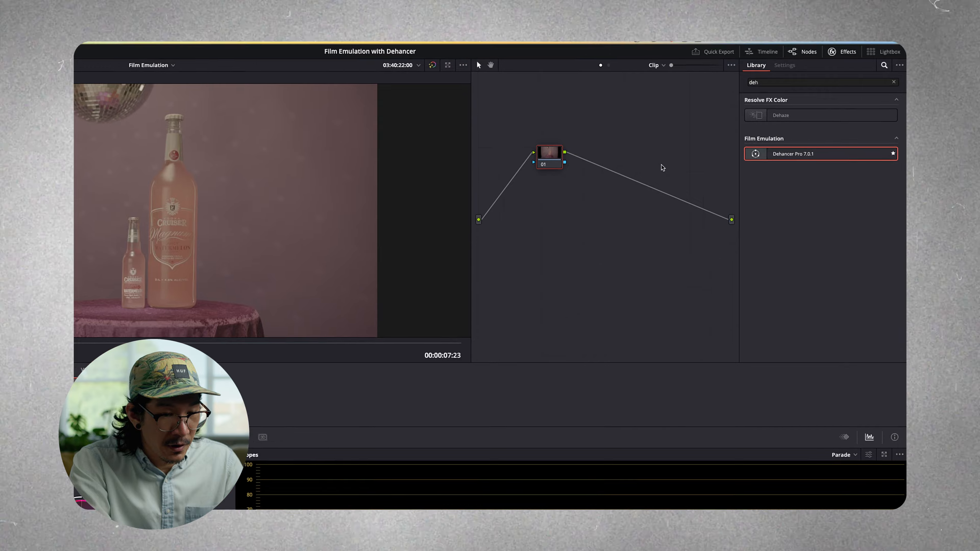
On the pink bottle clip, add two serial nodes after node 01 and apply Dehancer Pro 7.0.1 to node 03
{"action": "key", "text": "alt+s"}
{"action": "key", "text": "alt+s"}
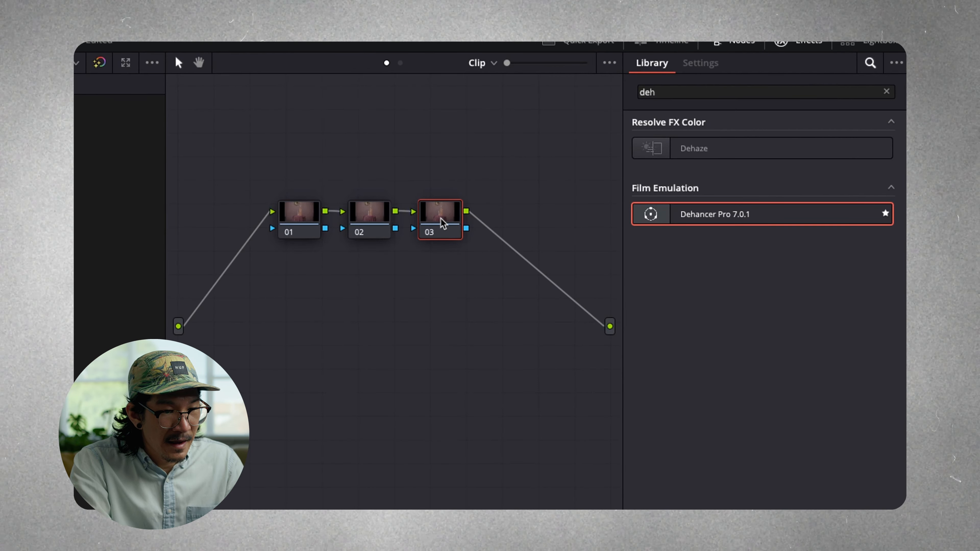
{"action": "left_click_drag", "start_coordinate": [708, 217], "coordinate": [463, 228]}
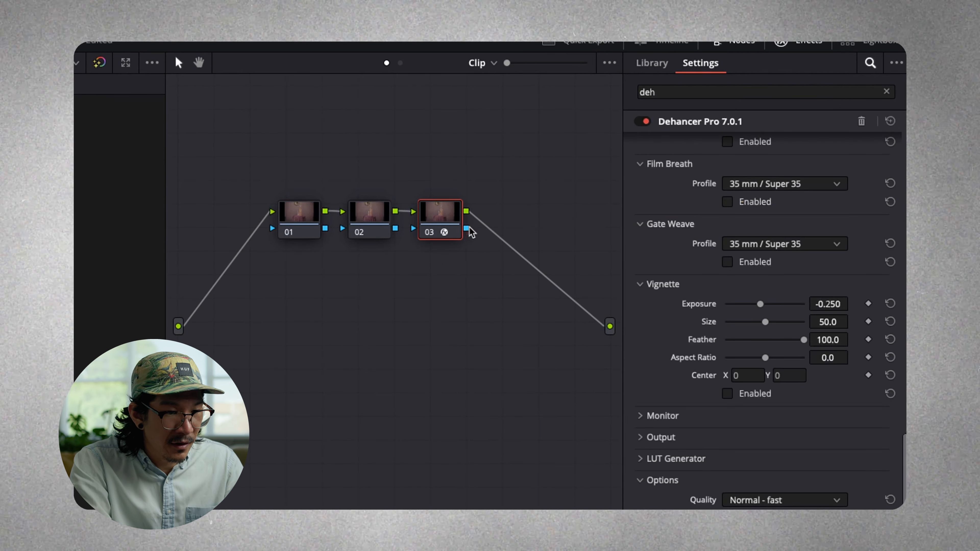
Set the Dehancer input source to Choose Camera with vendor Arri, camera Alexa Mini and format Log C
{"action": "scroll", "coordinate": [725, 154], "scroll_direction": "up", "scroll_amount": 10}
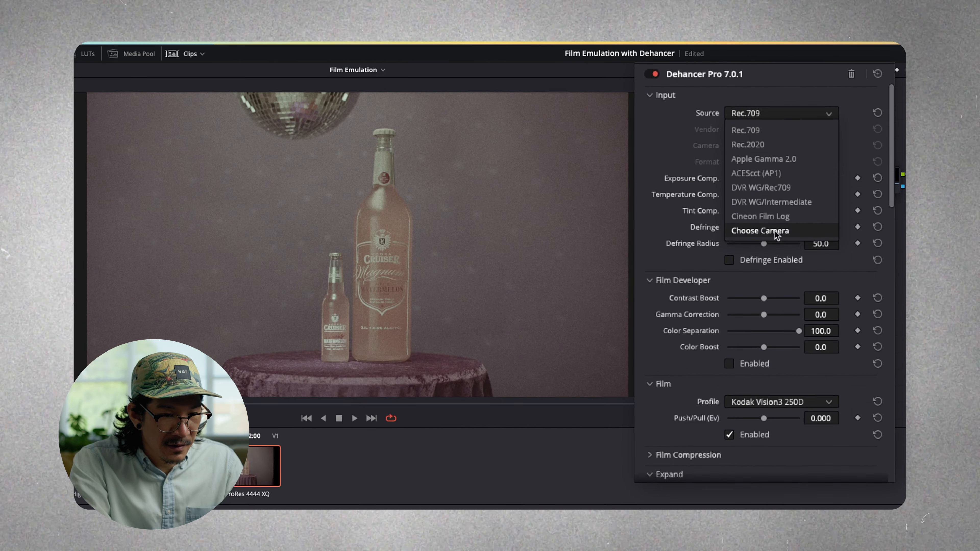
{"action": "left_click", "coordinate": [777, 232]}
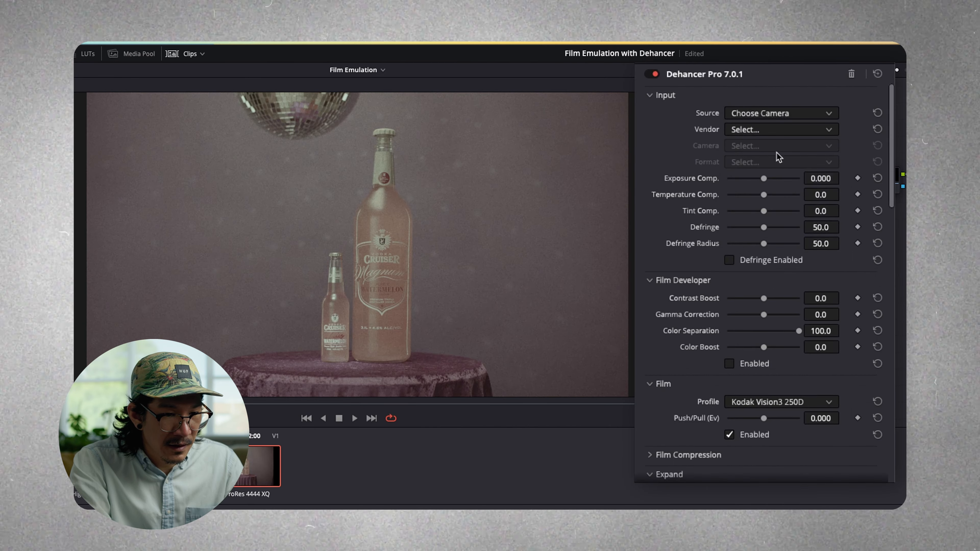
{"action": "left_click", "coordinate": [777, 131]}
{"action": "left_click", "coordinate": [776, 177]}
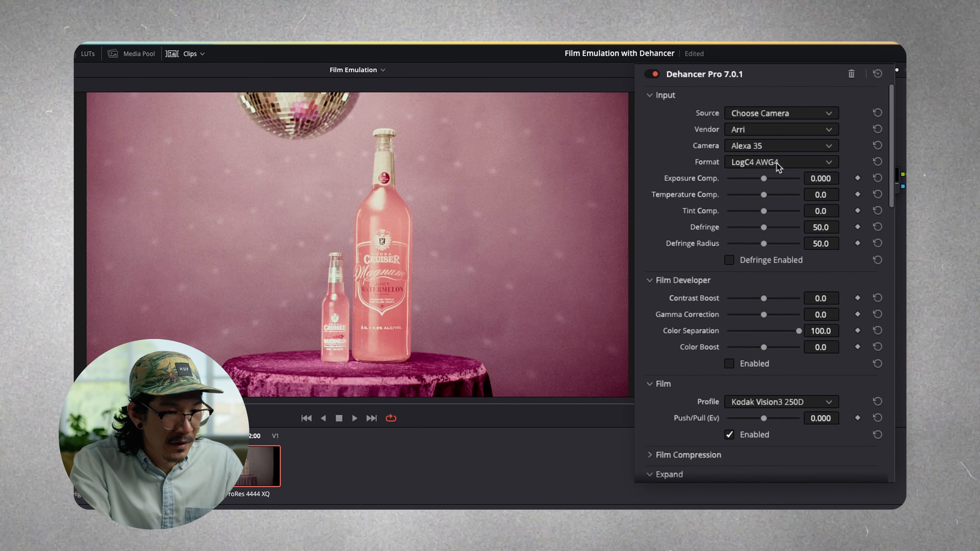
{"action": "left_click", "coordinate": [775, 150]}
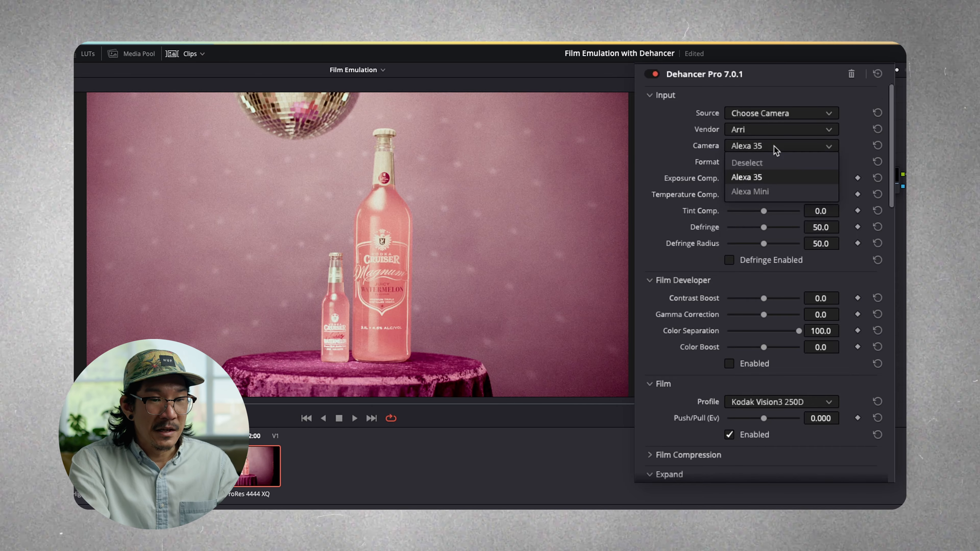
{"action": "left_click", "coordinate": [777, 192]}
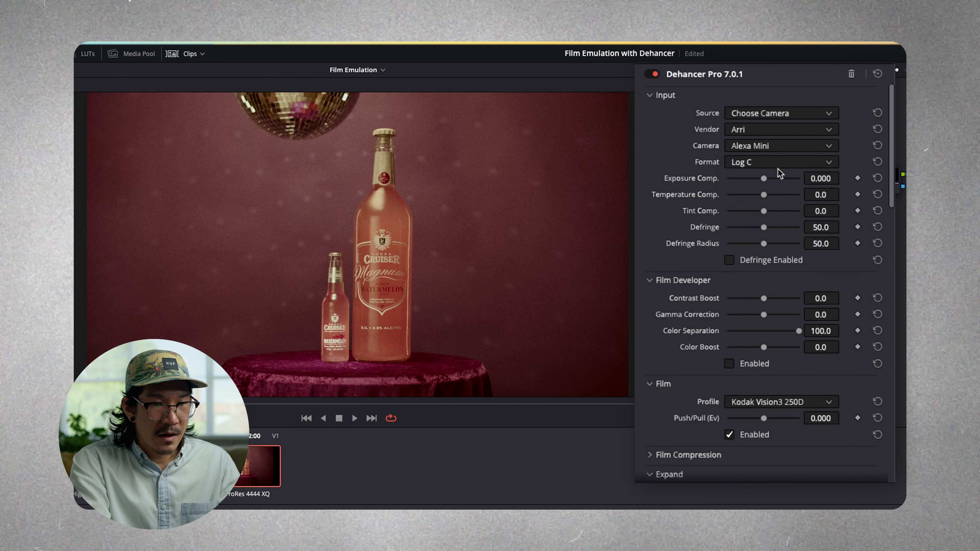
{"action": "left_click", "coordinate": [779, 164]}
{"action": "left_click", "coordinate": [773, 174]}
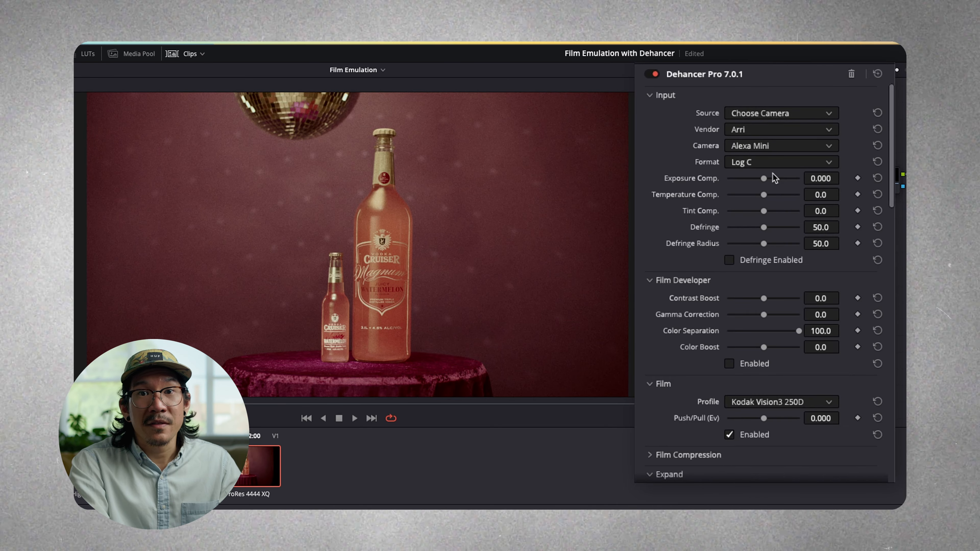
Set the input exposure compensation to about 1.515 and adjust the temperature and tint compensation to balance the bottle clip
{"action": "left_click_drag", "start_coordinate": [764, 179], "coordinate": [781, 178]}
{"action": "left_click_drag", "start_coordinate": [764, 195], "coordinate": [750, 194]}
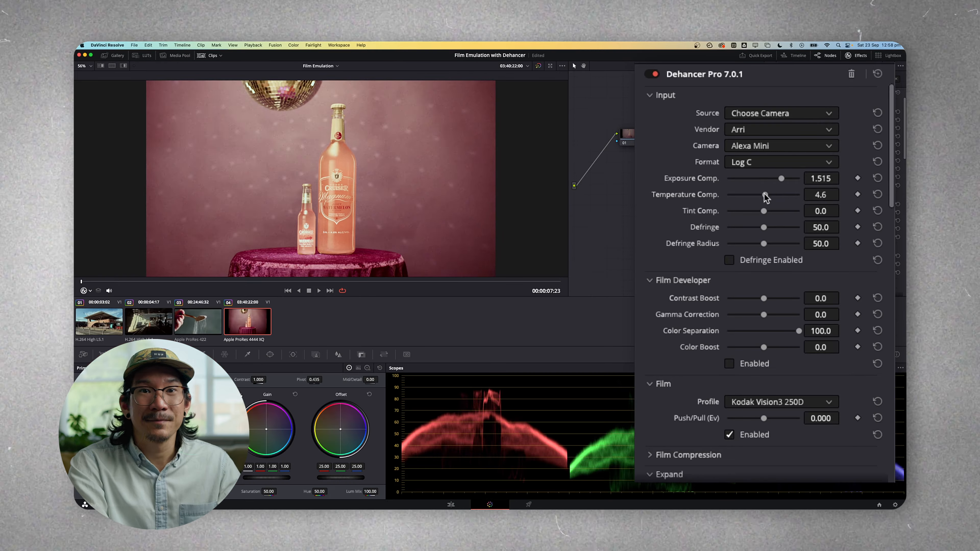
{"action": "left_click_drag", "start_coordinate": [764, 211], "coordinate": [770, 210]}
Enable the Film Developer with a raised color boost, and enable the vignette on the bottle clip
{"action": "left_click", "coordinate": [730, 364]}
{"action": "left_click_drag", "start_coordinate": [764, 347], "coordinate": [772, 345]}
{"action": "scroll", "coordinate": [772, 346], "scroll_direction": "down", "scroll_amount": 5}
{"action": "left_click", "coordinate": [781, 386]}
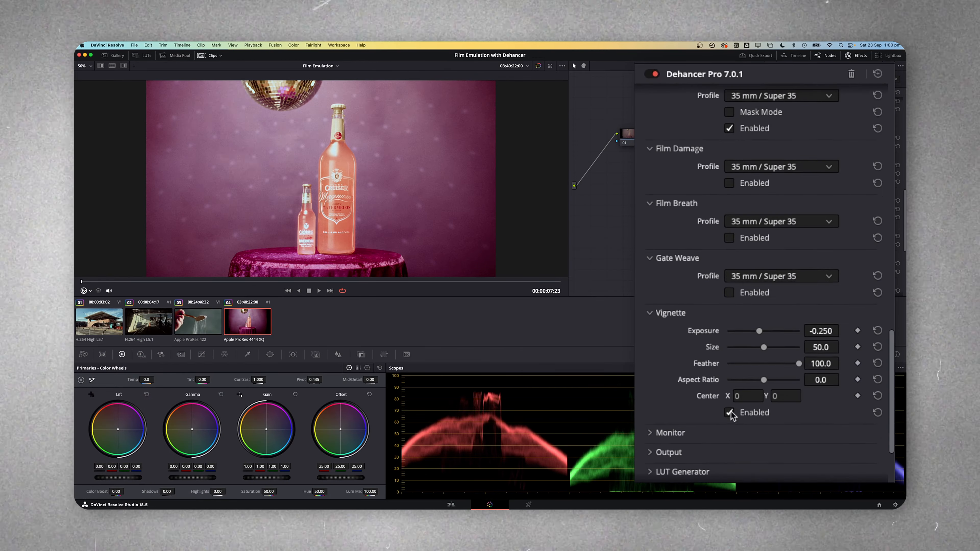
{"action": "scroll", "coordinate": [780, 364], "scroll_direction": "down", "scroll_amount": 5}
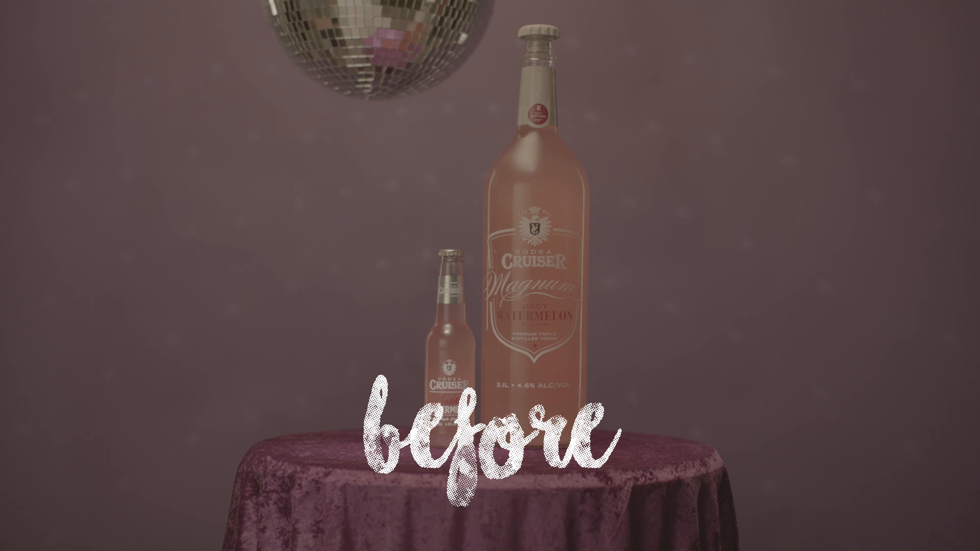